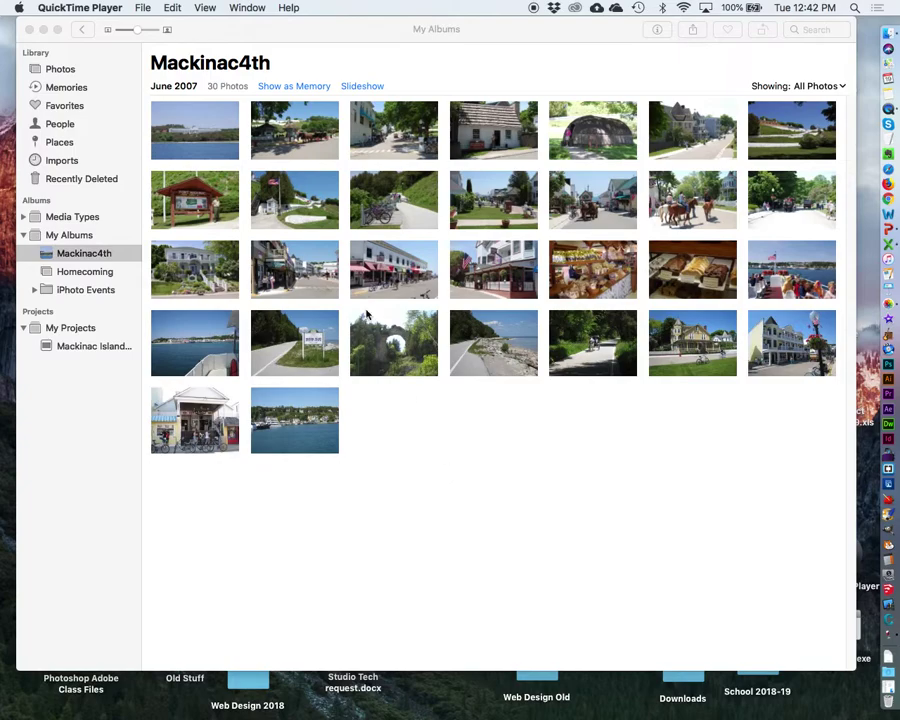
Bring the Photos window with the 30-photo Mackinac4th album in front of QuickTime Player
left_click(139, 7)
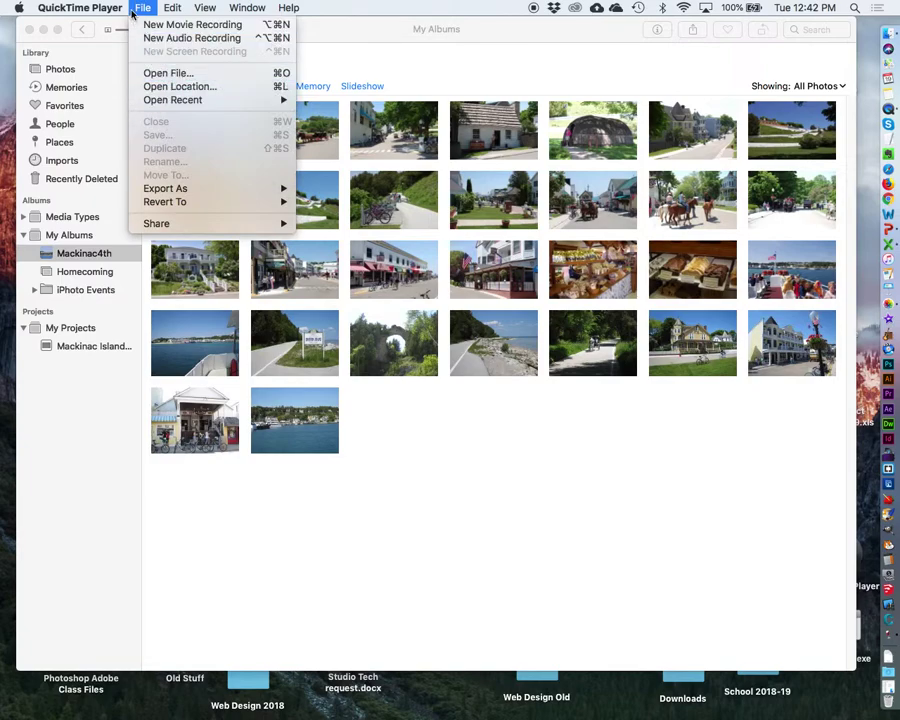
left_click(150, 28)
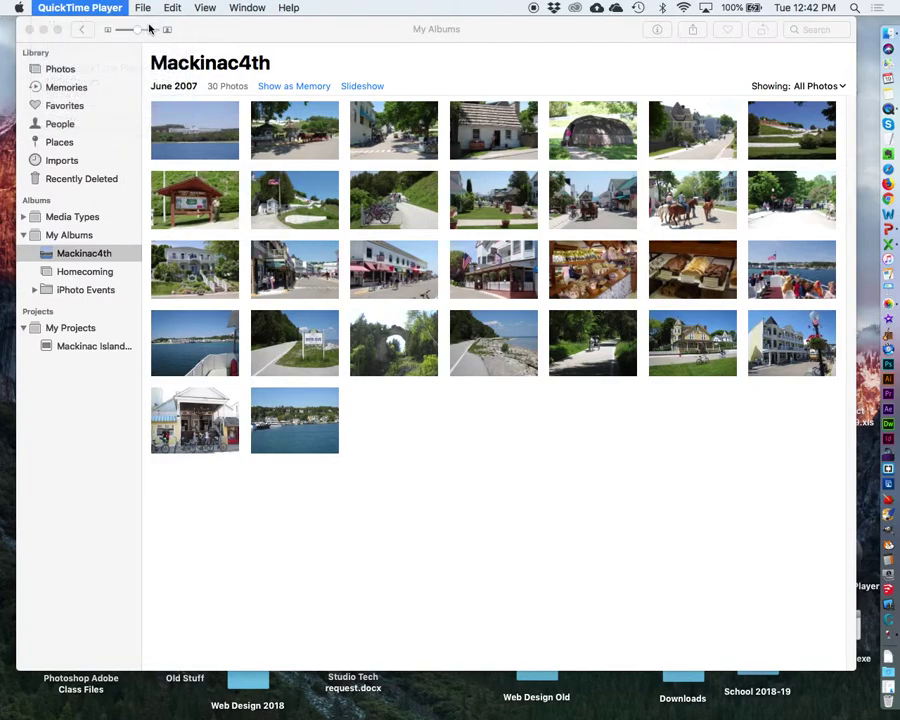
left_click(98, 8)
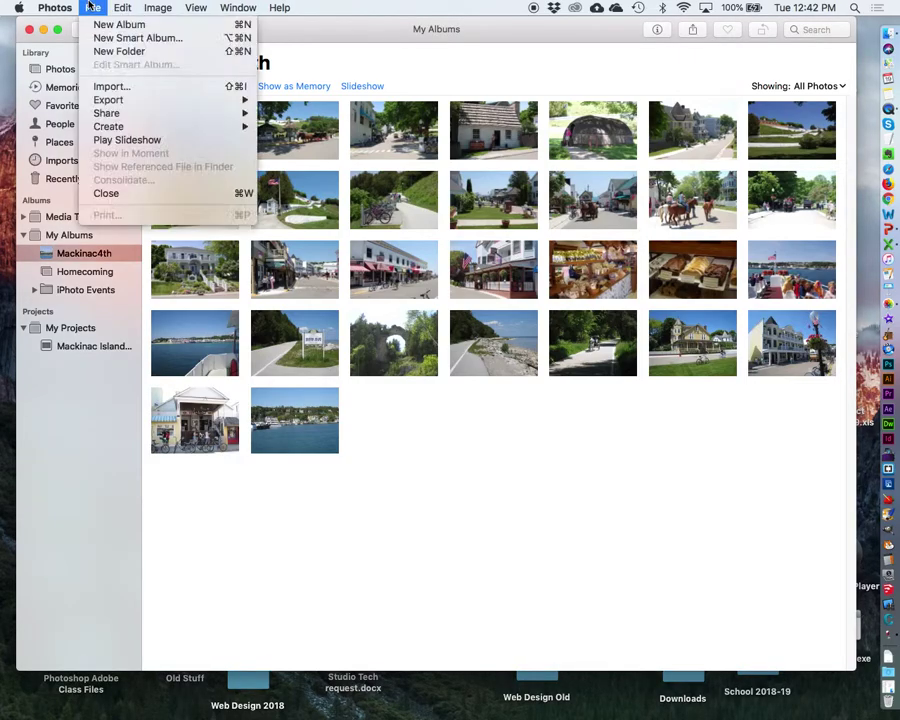
left_click(112, 87)
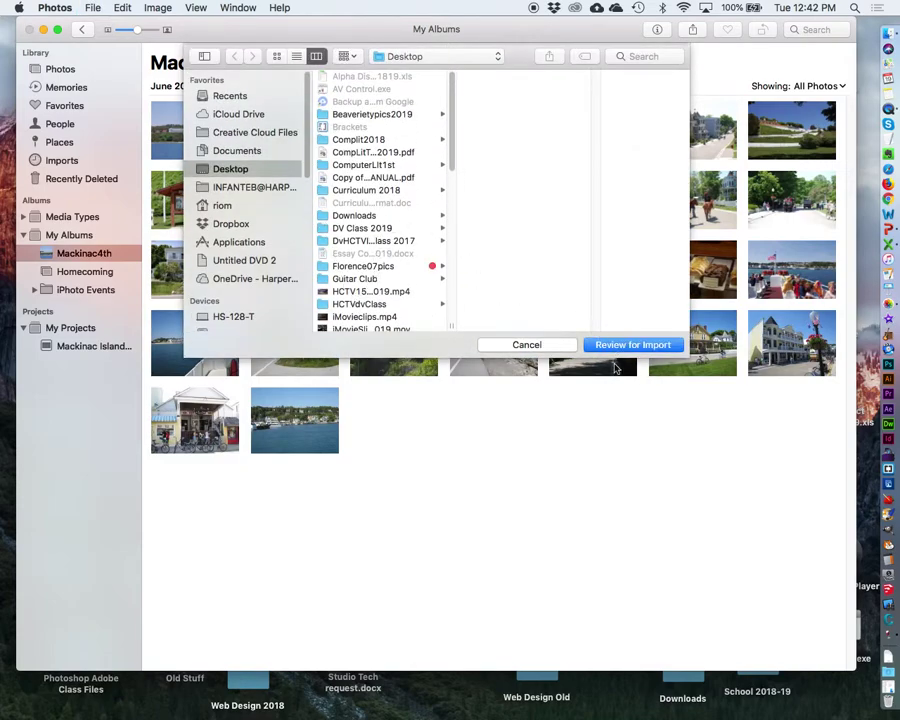
left_click(524, 346)
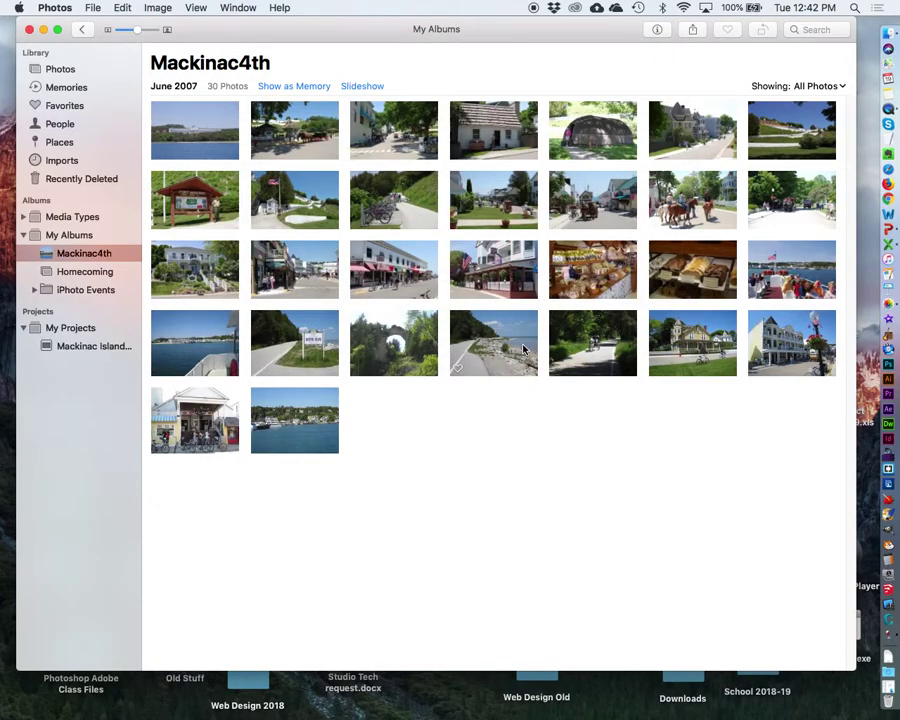
left_click(92, 8)
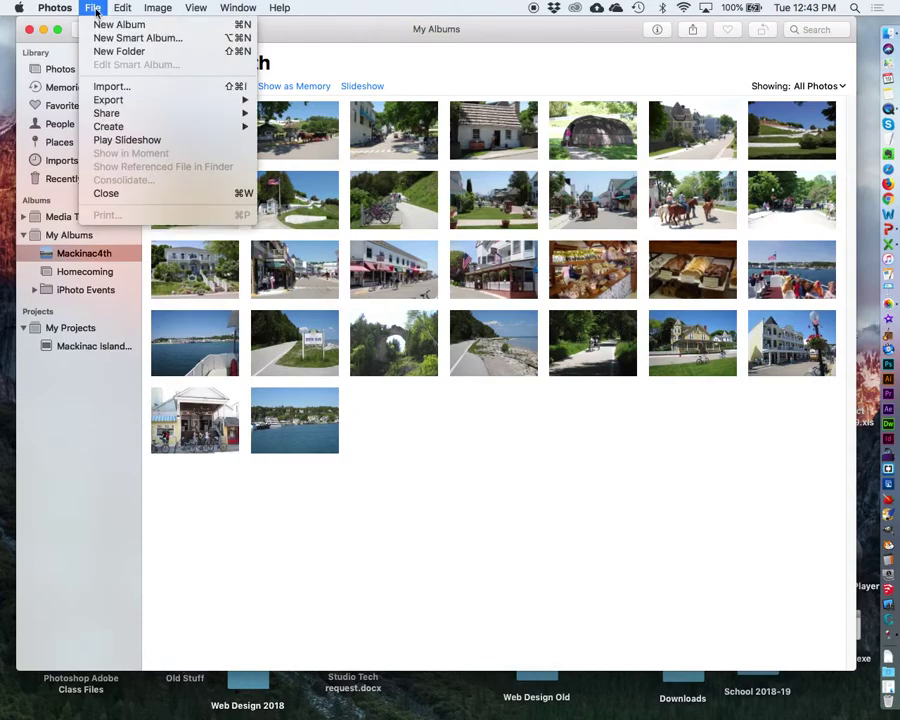
left_click(94, 12)
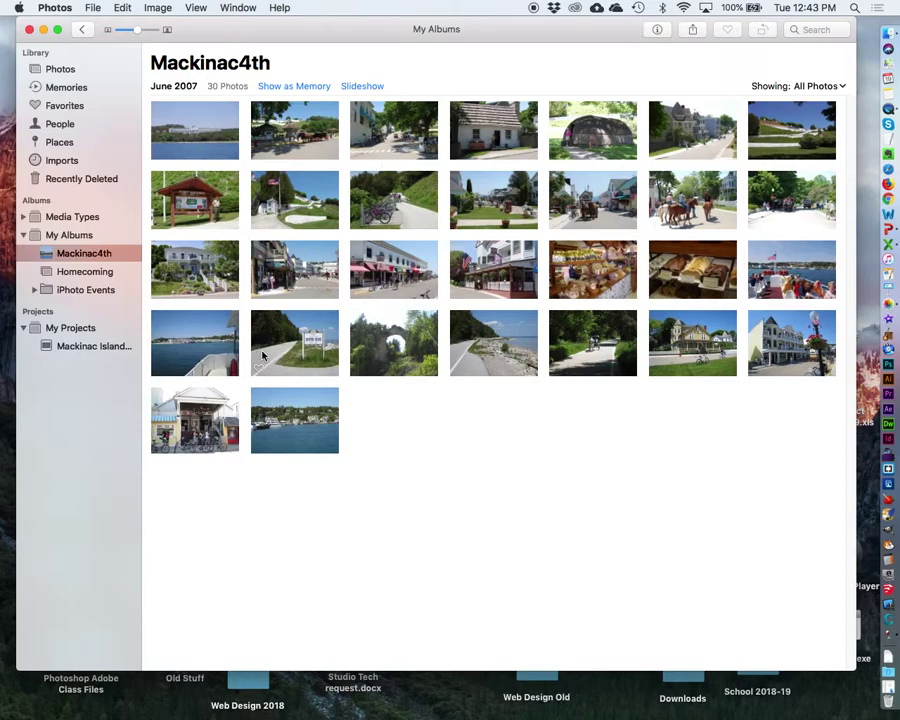
Create a New Slideshow named 'Mackinac Island' from the album's 30 photos via File > Create
left_click(91, 7)
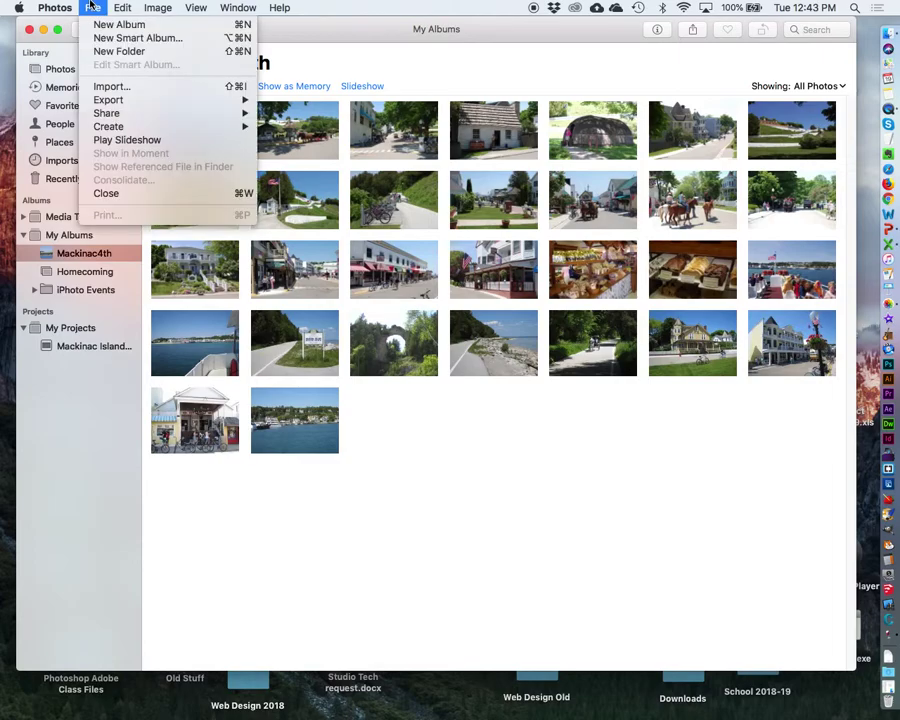
mouse_move(108, 126)
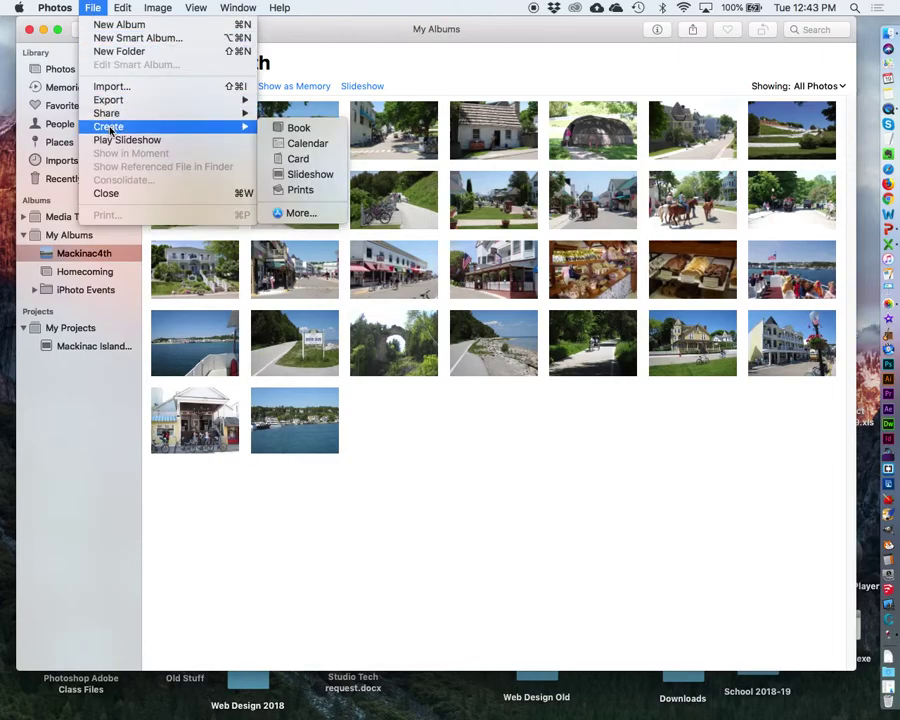
left_click(316, 175)
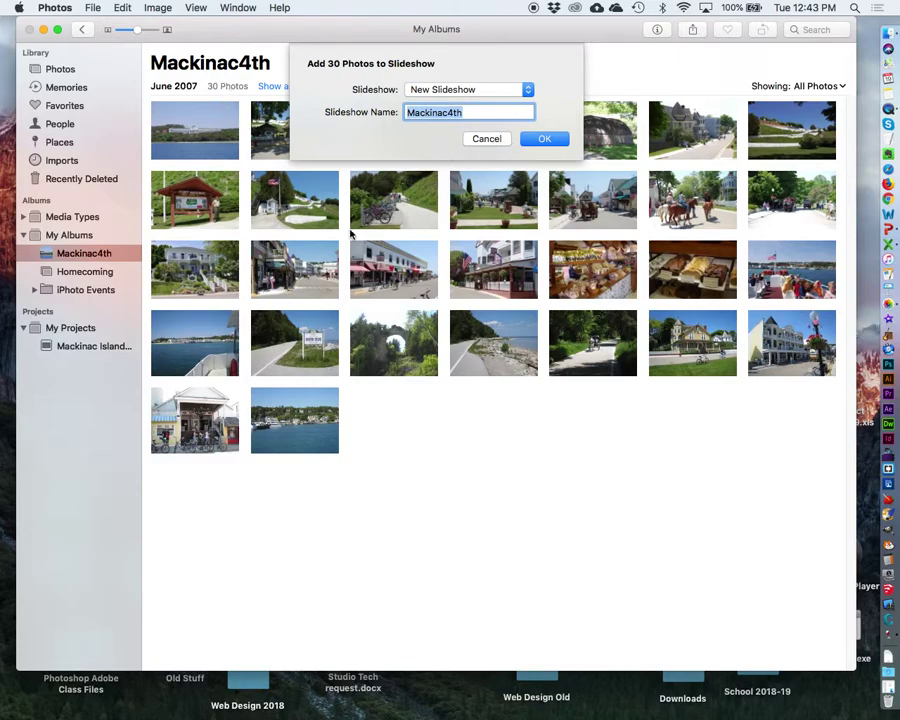
left_click(524, 90)
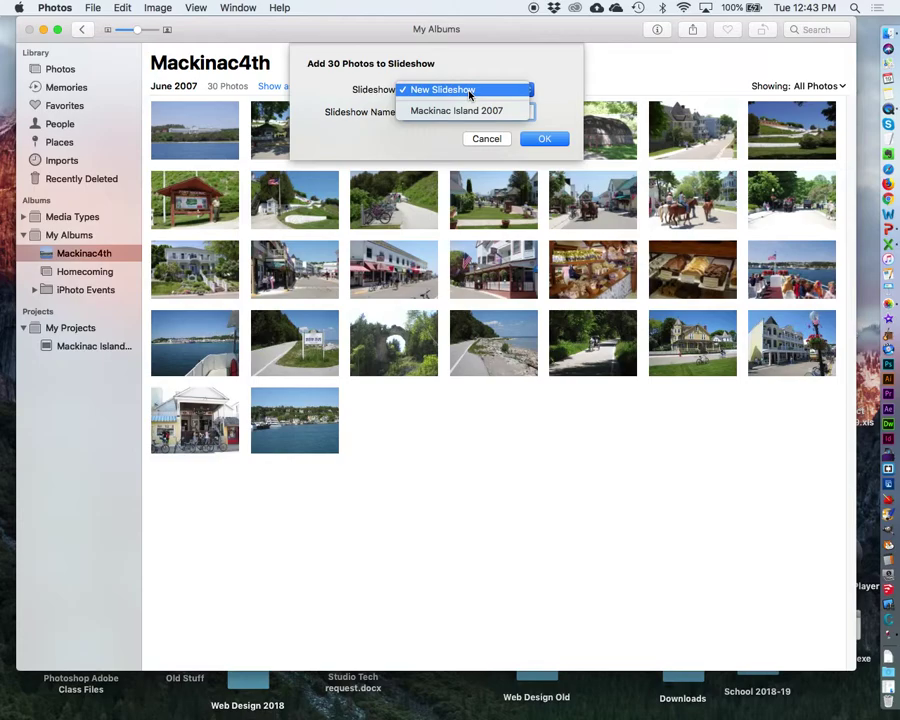
left_click(469, 90)
left_click(469, 92)
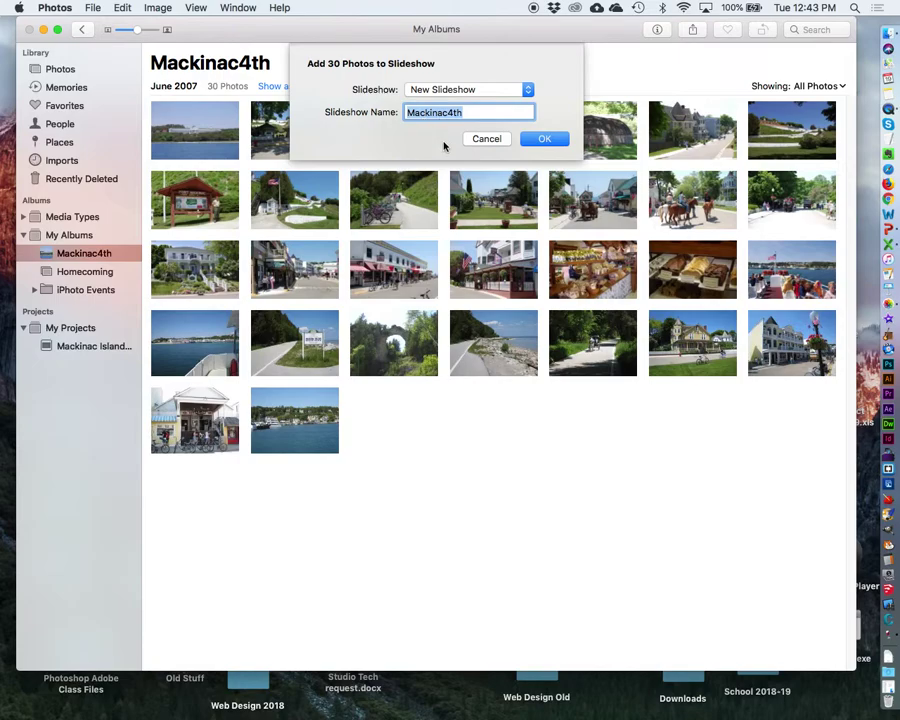
type("Mackinac")
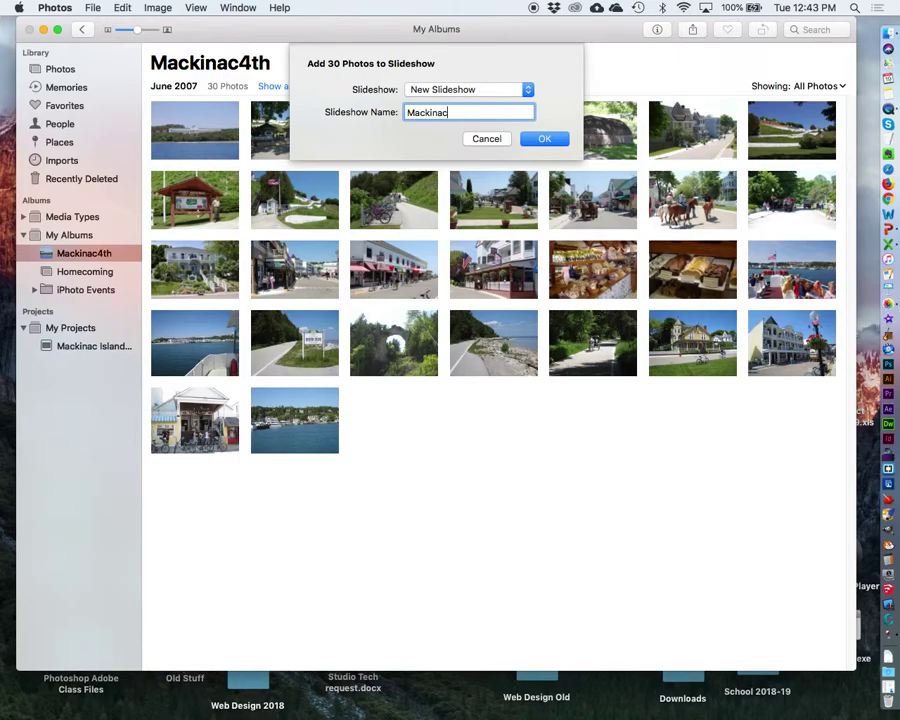
type(" Island")
left_click(541, 142)
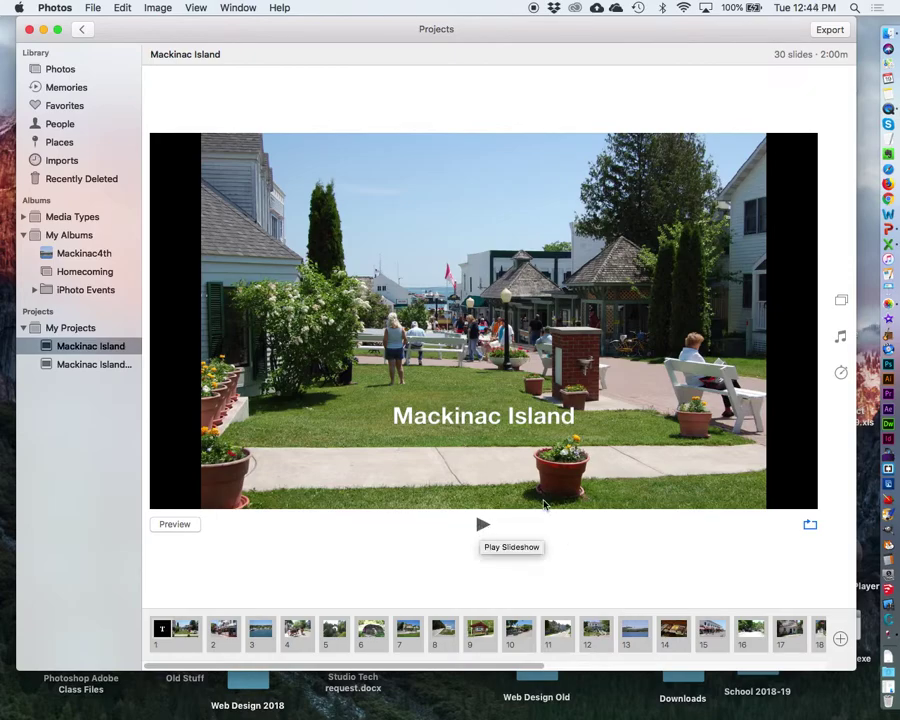
Preview the Vintage Prints, Sliding Panels, Reflections and Photo Edges themes, then settle on Classic
left_click(842, 301)
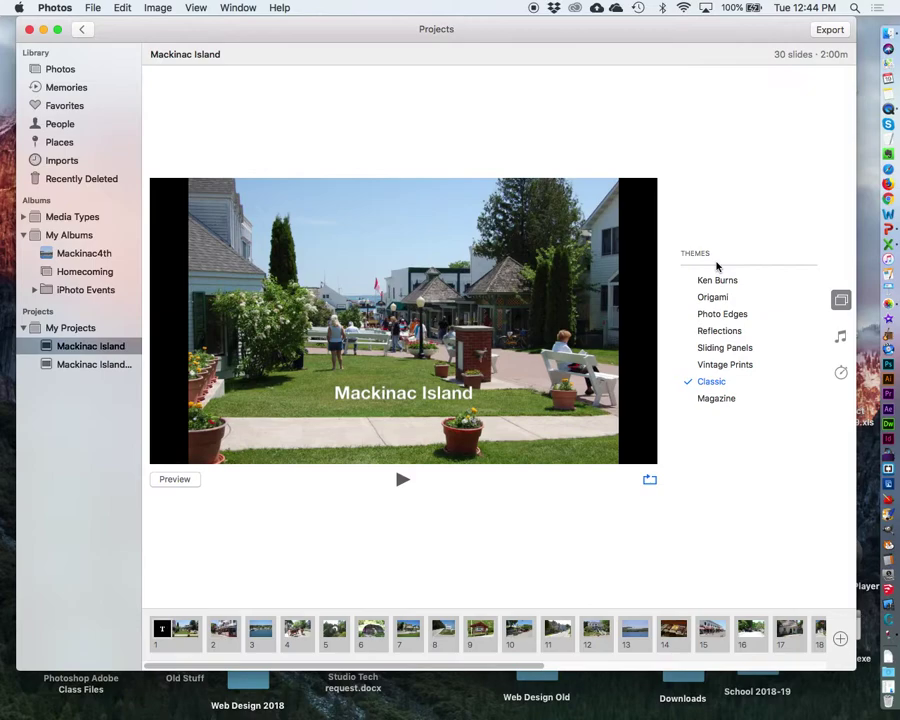
left_click(716, 364)
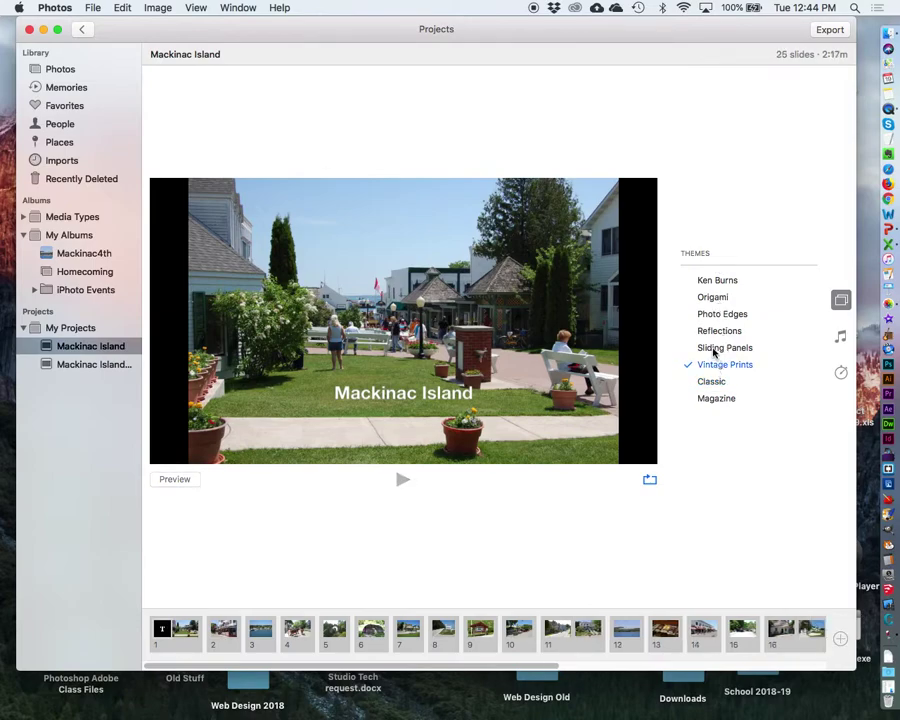
left_click(714, 348)
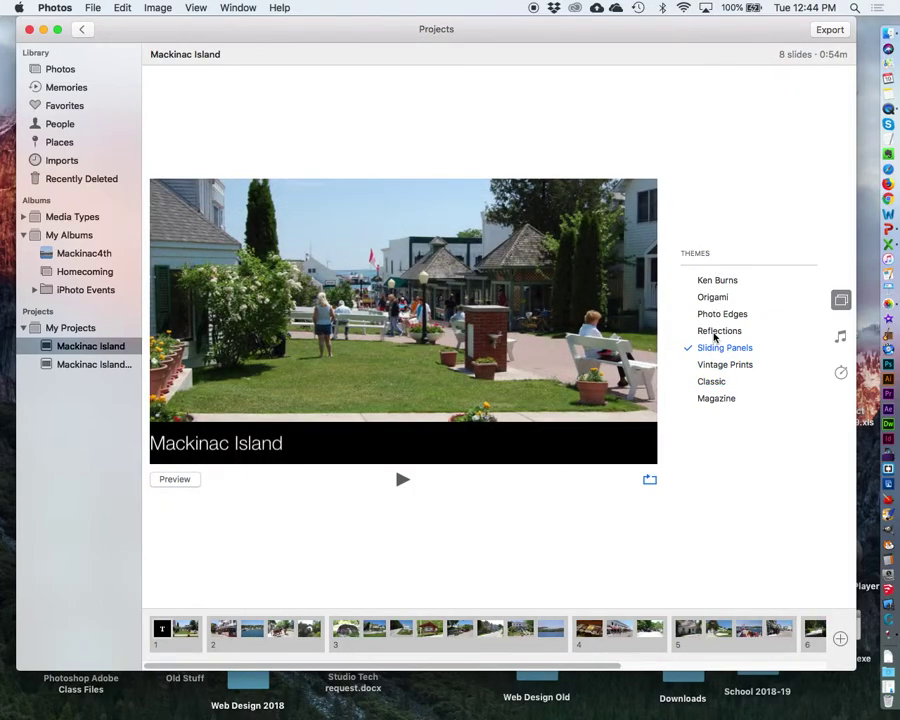
left_click(715, 333)
left_click(708, 314)
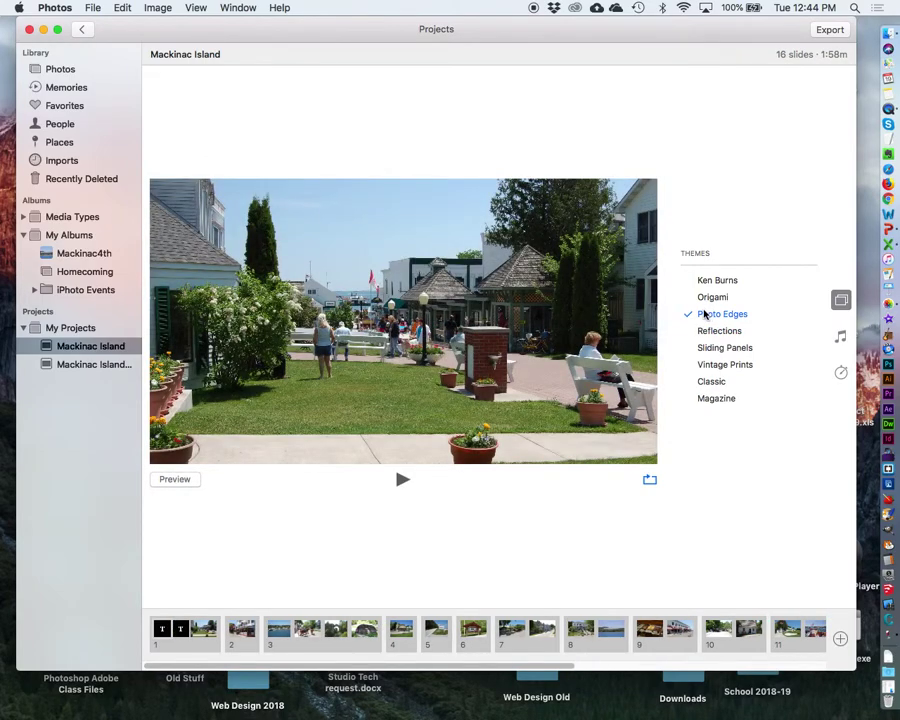
left_click(713, 364)
left_click(711, 331)
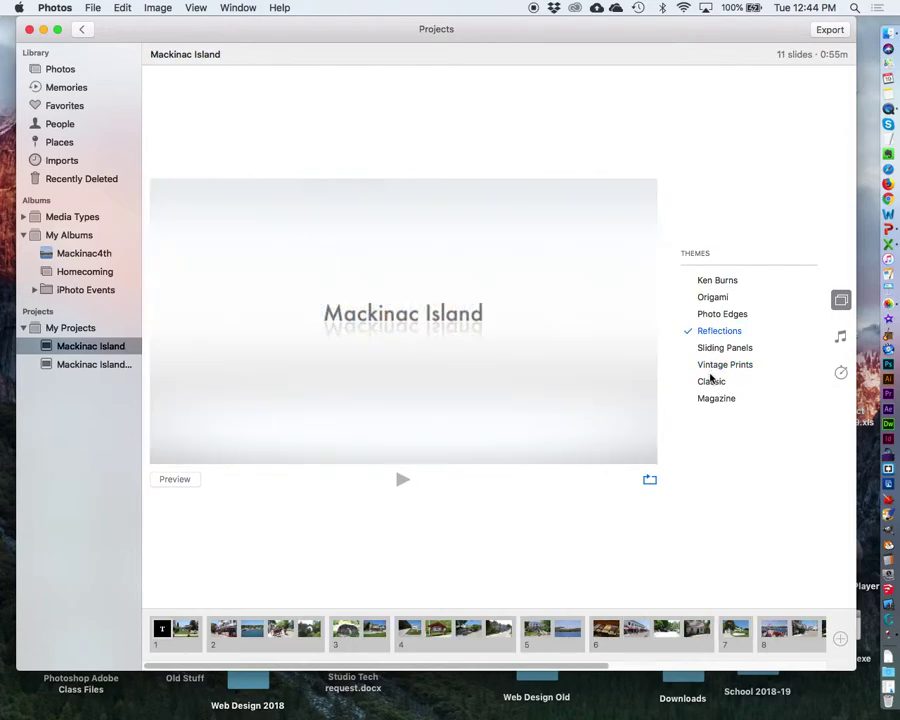
left_click(710, 381)
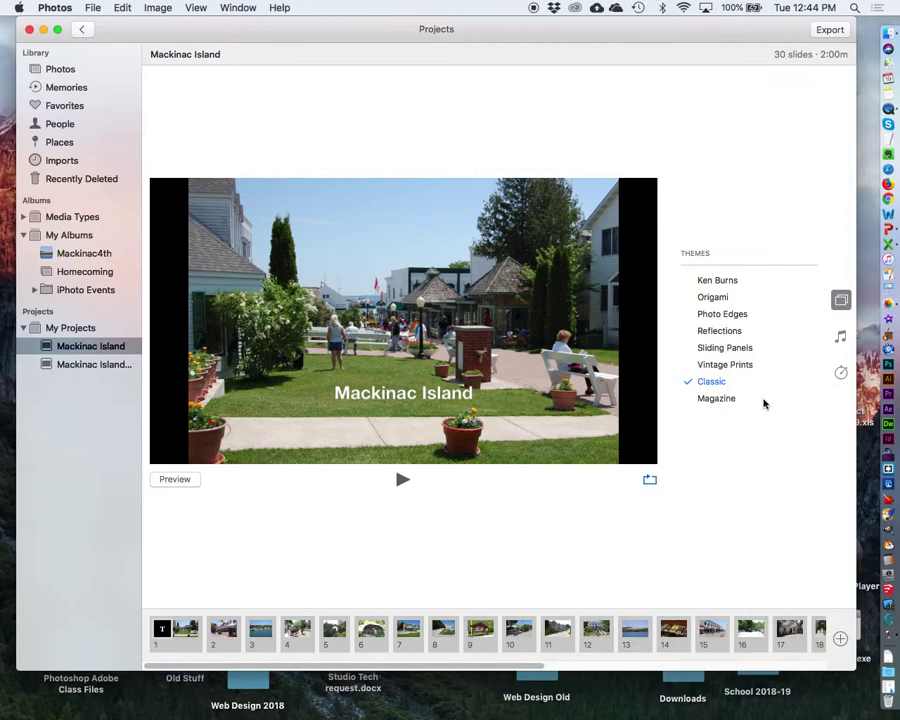
Check the slideshow music, then view the 2:00 custom duration and Dissolve transition settings
left_click(840, 336)
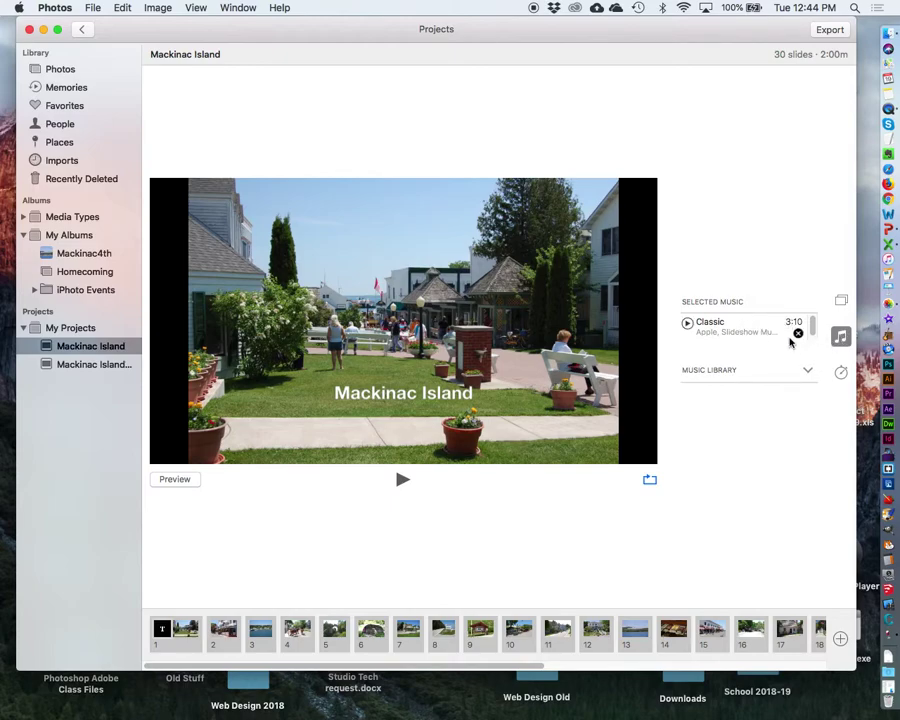
left_click(841, 373)
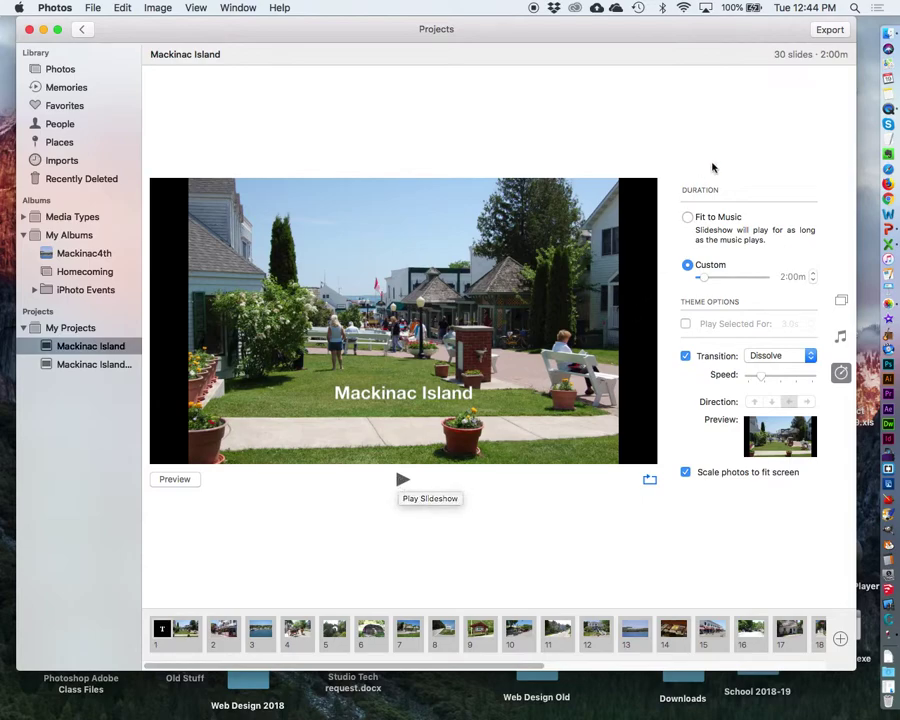
Start the slideshow movie export and correct the file name to 'MackinacIsland'
left_click(829, 30)
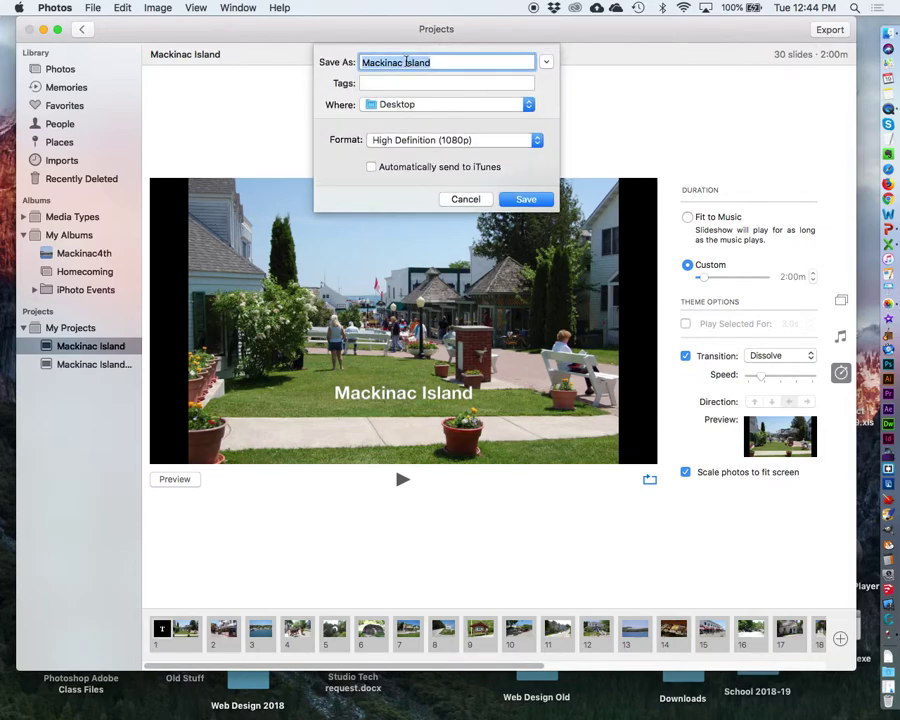
left_click(406, 62)
key("BackSpace")
left_click(442, 62)
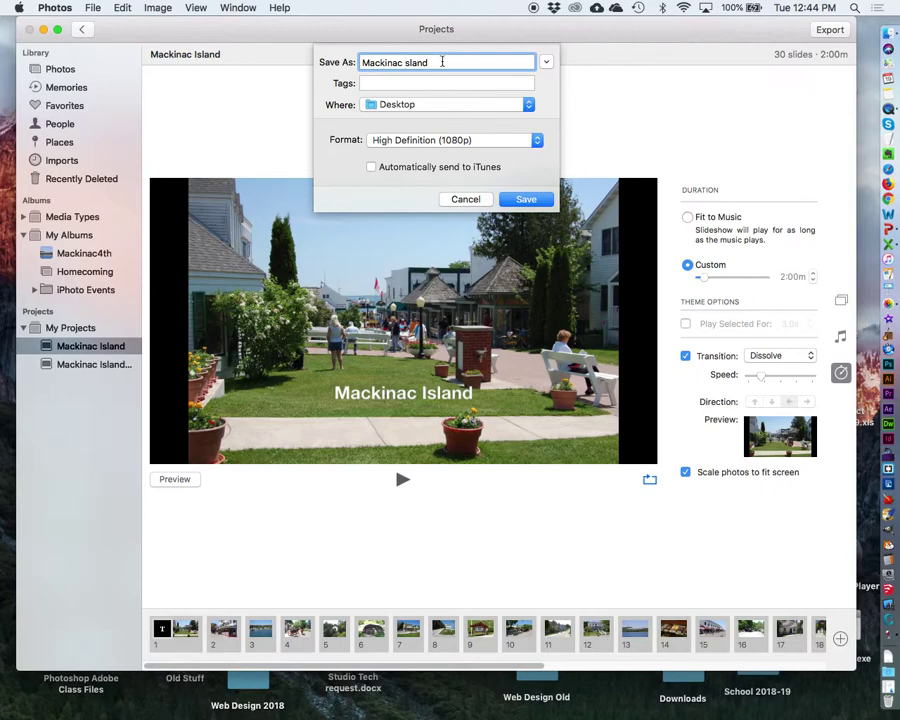
left_click(404, 62)
type("I")
left_click(405, 62)
key("BackSpace")
Name the movie 'MackinacIslandRioSP1' and save it to the Desktop as 1080p HD
type("Rio")
type("3")
key("BackSpace")
type("V")
type("3")
key("BackSpace")
key("BackSpace")
type("P1")
left_click(522, 200)
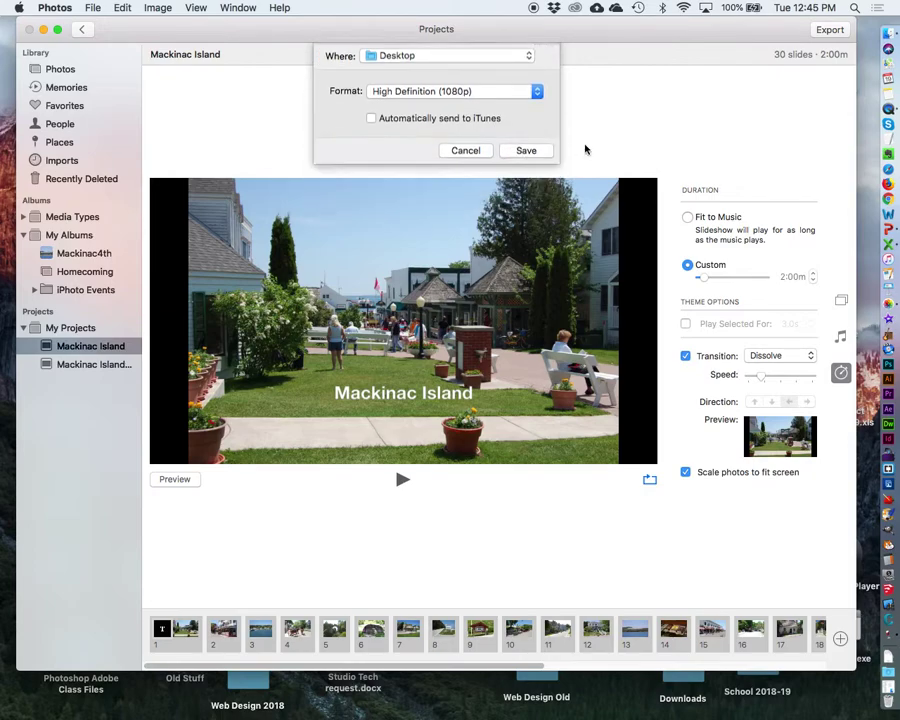